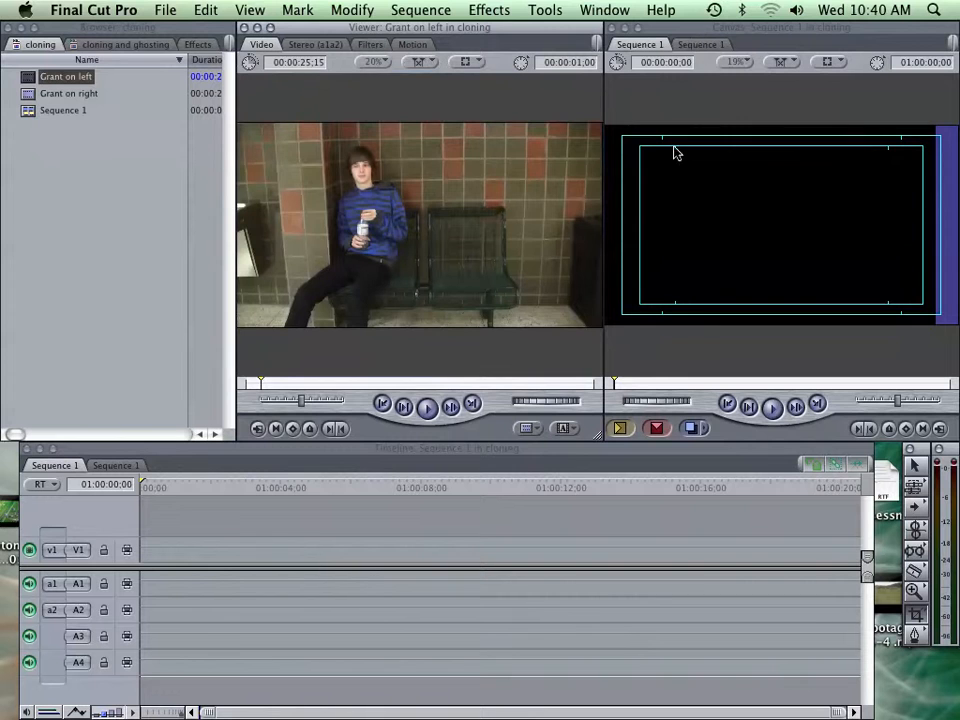
Step: Add the full "Grant on left" clip to Sequence 1 from its first frame, matching the sequence settings to the clip
drag(261, 387, 242, 396)
drag(365, 192, 792, 106)
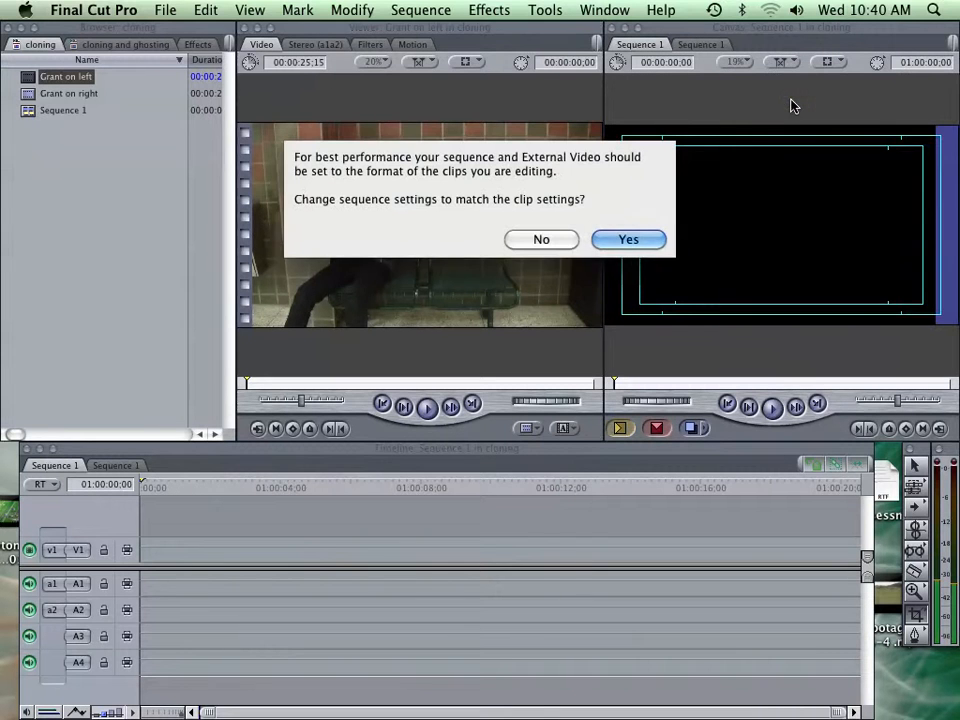
click(628, 240)
drag(238, 486, 86, 502)
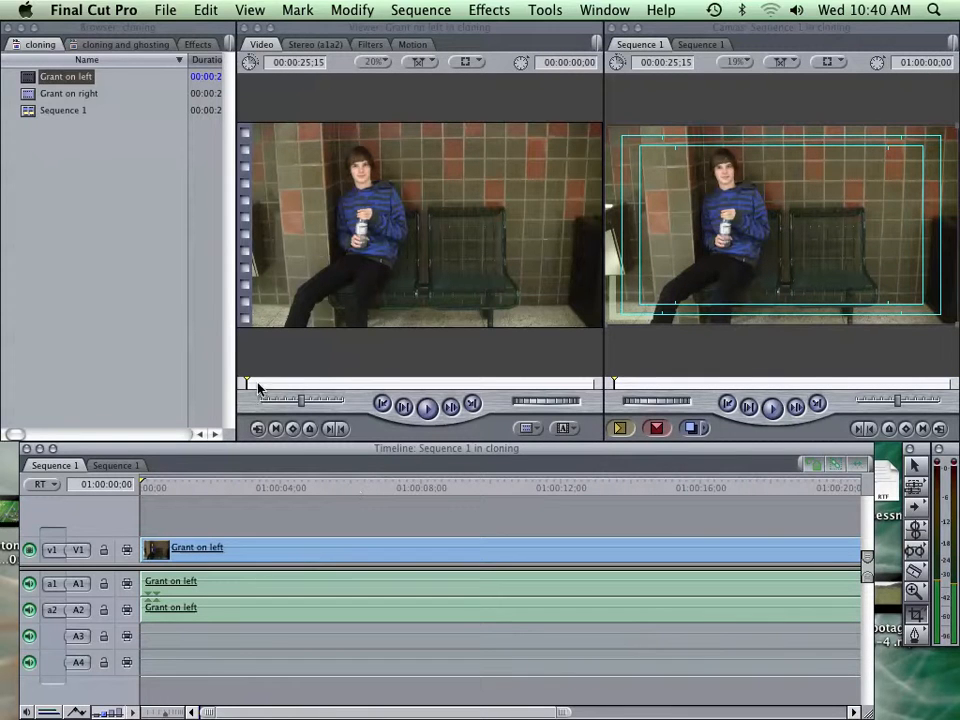
Step: Open the "Grant on right" clip in the Viewer and mark an In point at about 6 seconds, once he is seated
double_click(28, 95)
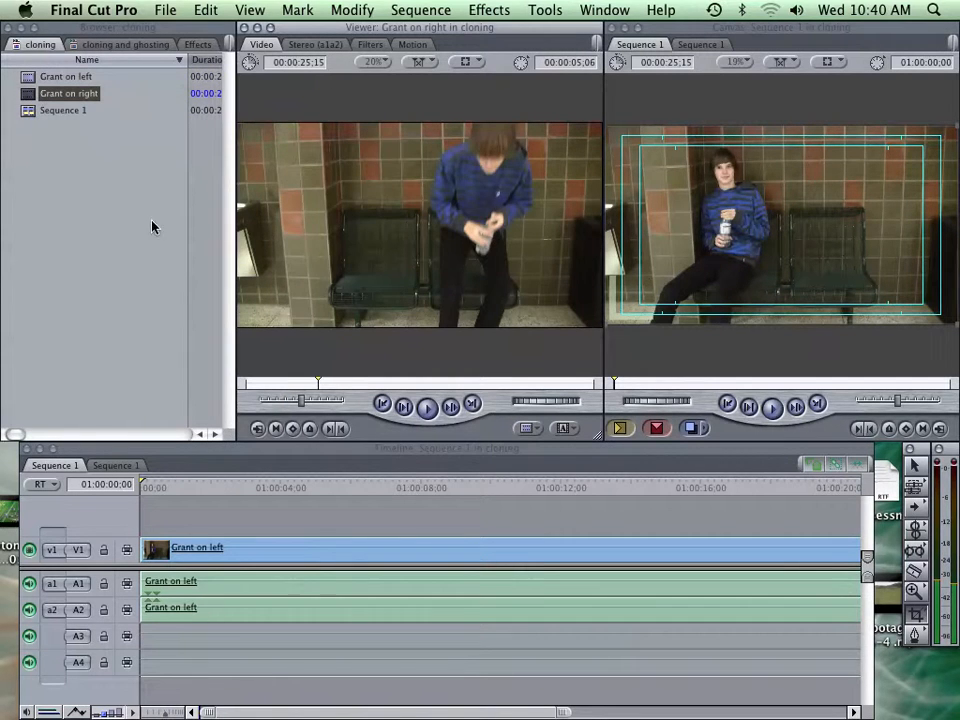
key(Home)
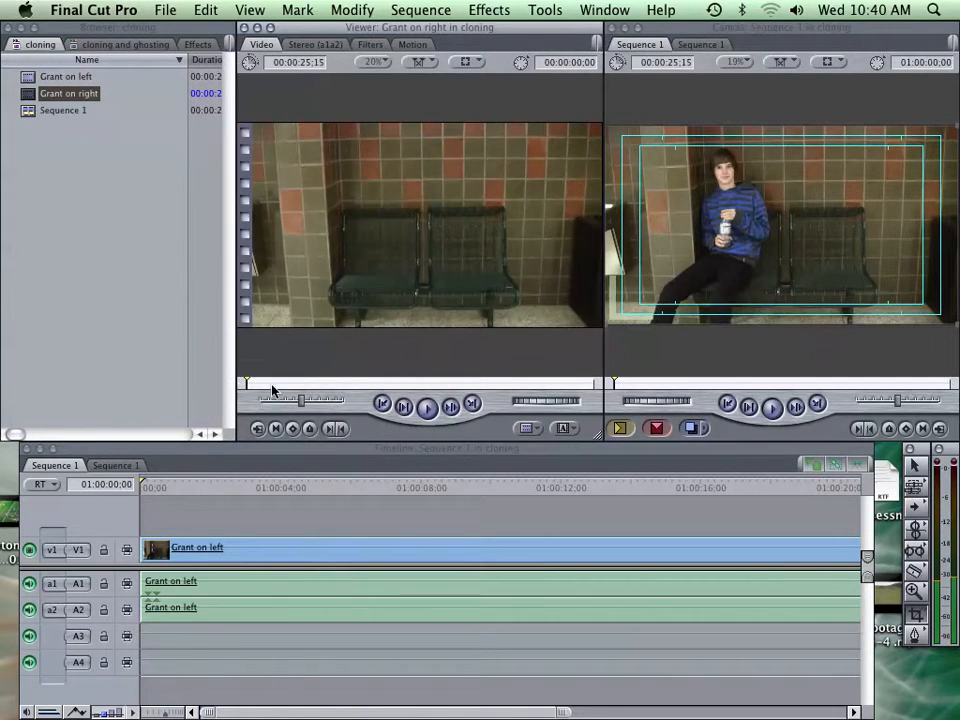
click(425, 408)
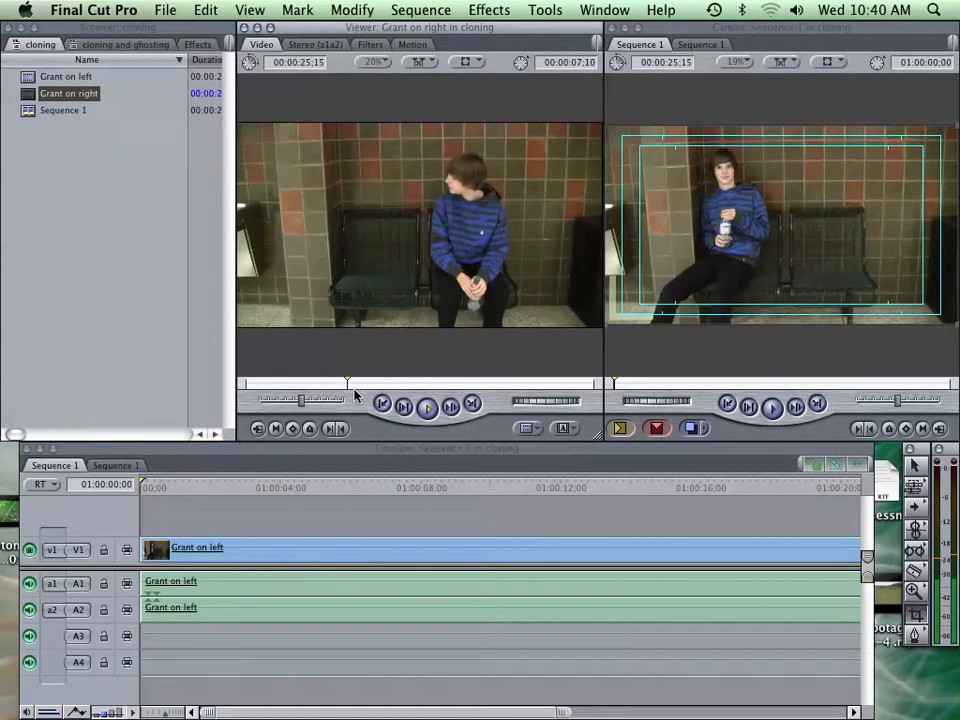
mouse_move(343, 385)
mouse_down()
mouse_move(246, 386)
mouse_move(328, 388)
mouse_up()
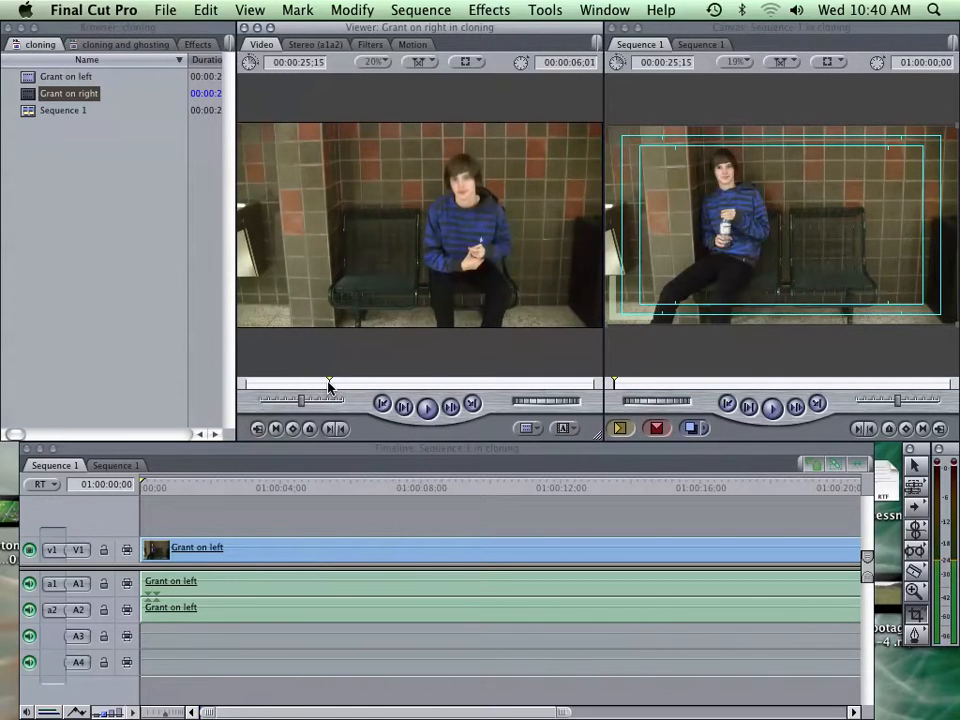
key(space)
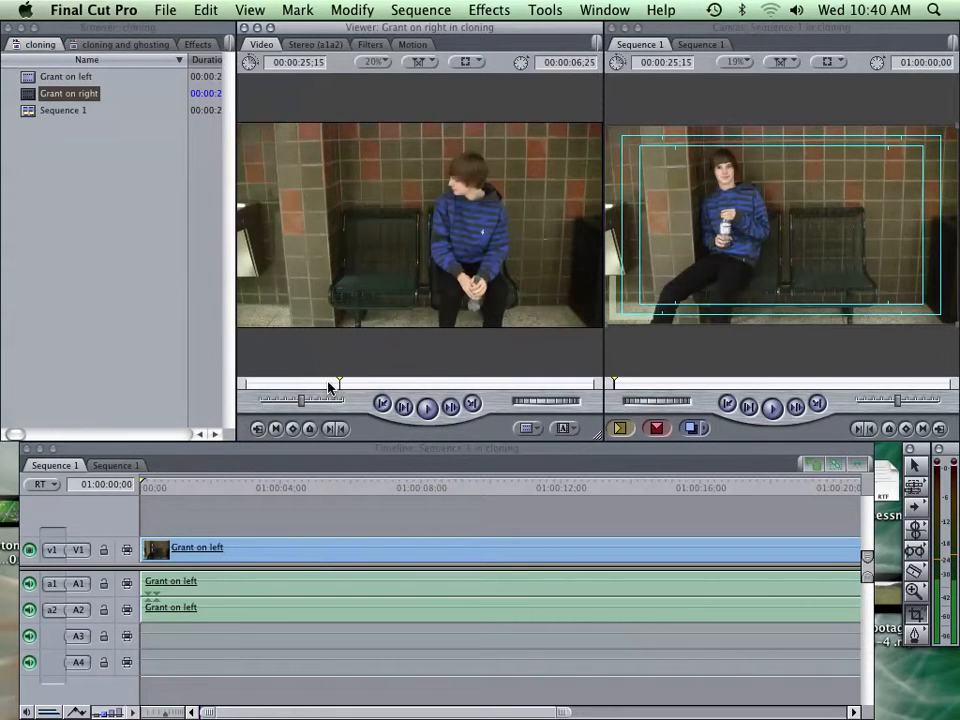
drag(330, 388, 327, 388)
key(o)
Step: Review the rest of "Grant on right" and place the trimmed clip on track V2 above "Grant on left" at the sequence start
click(429, 406)
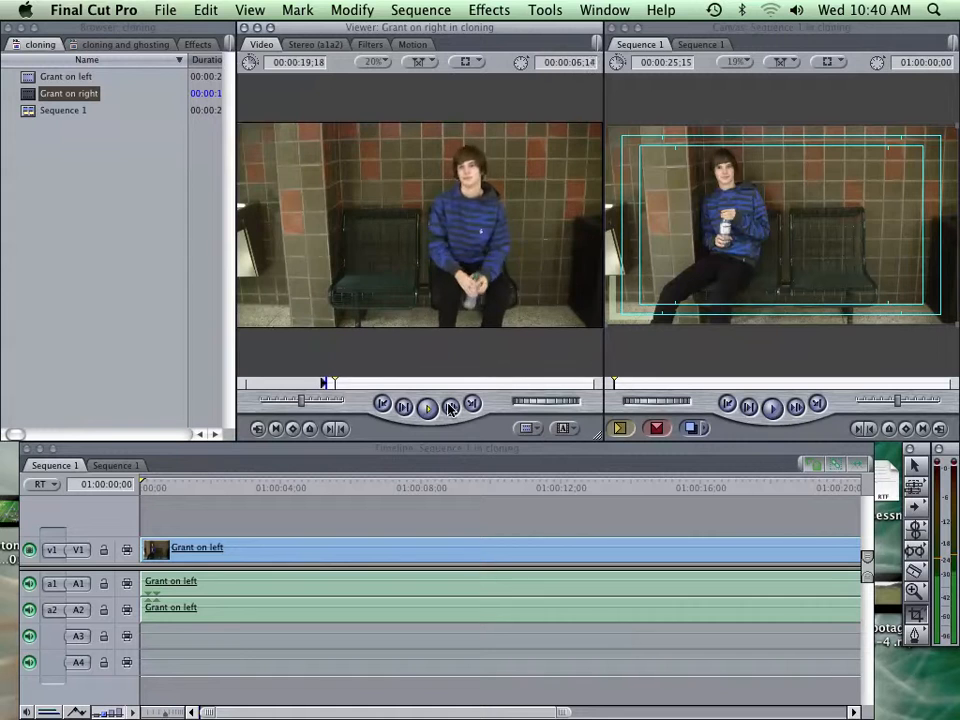
drag(350, 386, 570, 390)
click(427, 406)
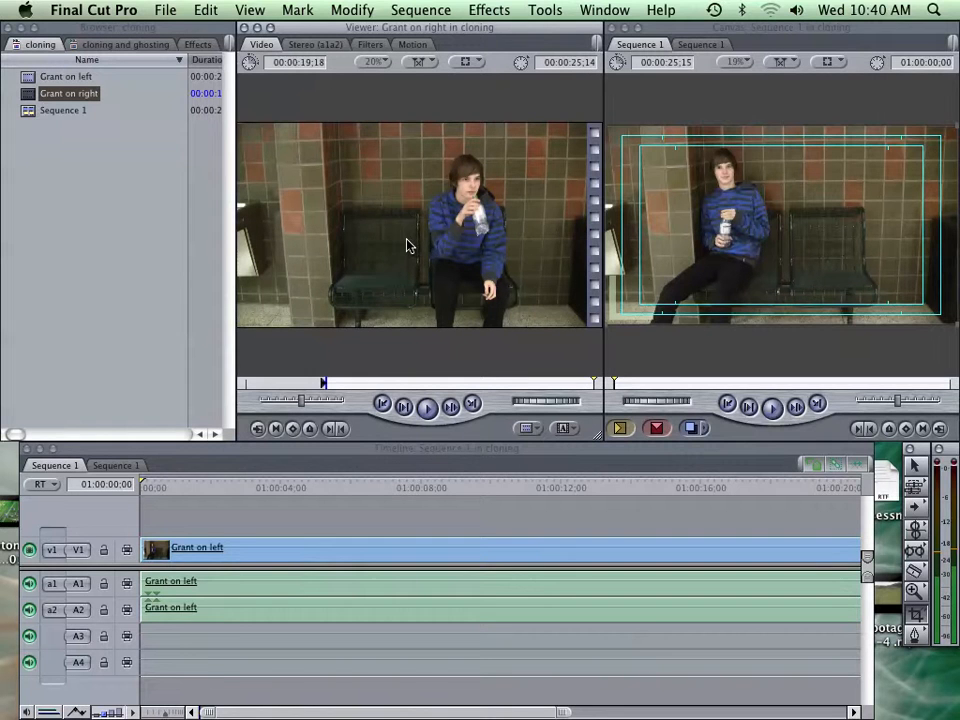
drag(407, 246, 148, 520)
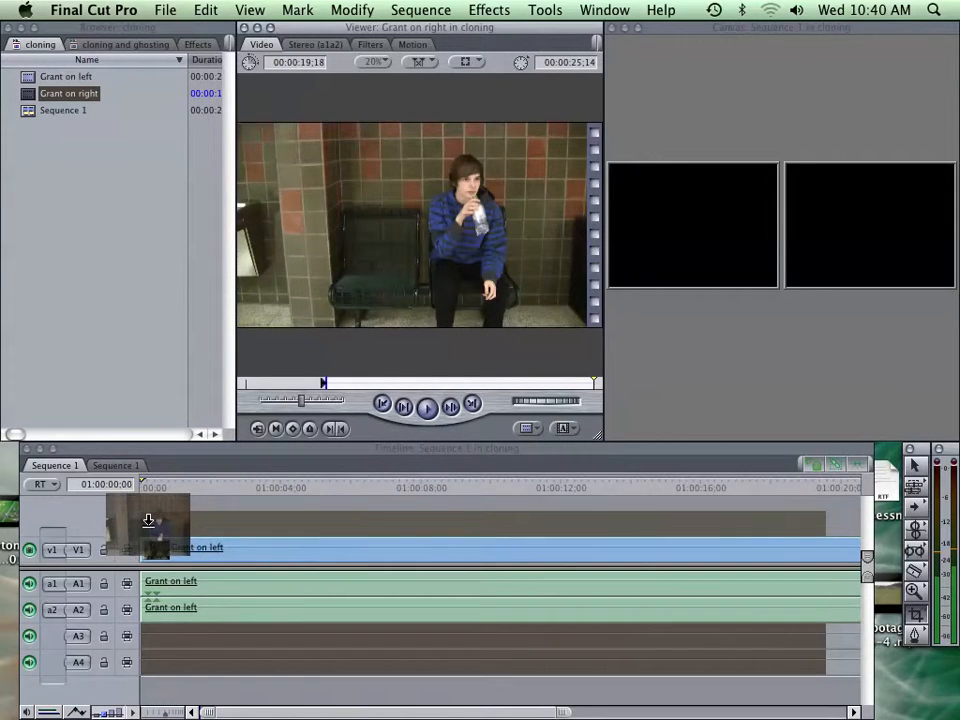
drag(148, 520, 138, 490)
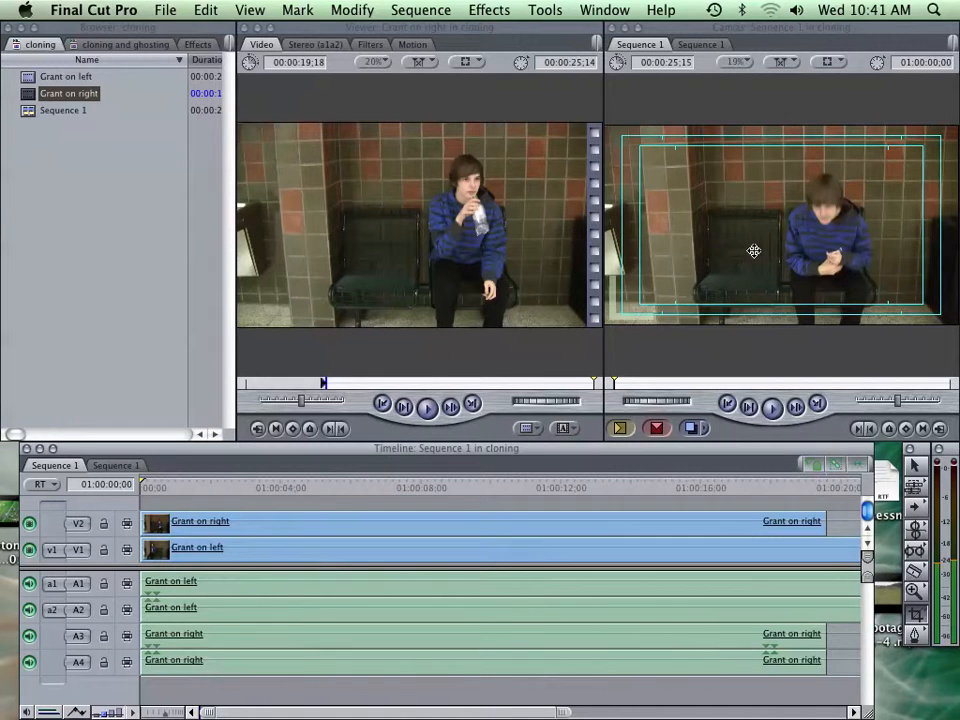
Step: Crop the left side of the V2 "Grant on right" clip to about the frame's middle, using the Image+Wireframe view
click(253, 520)
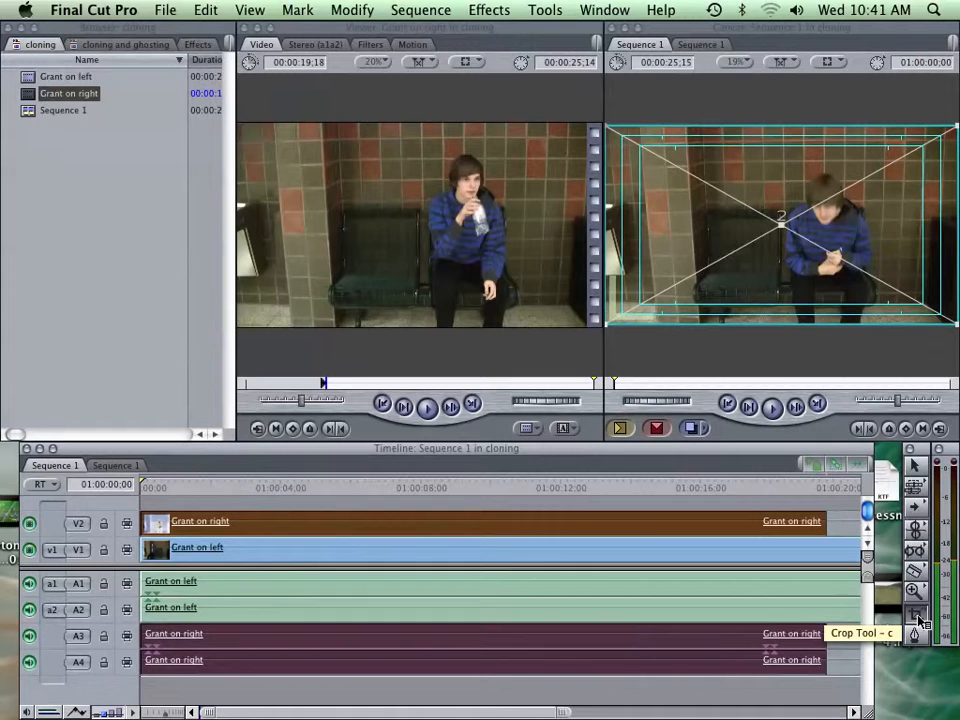
click(912, 612)
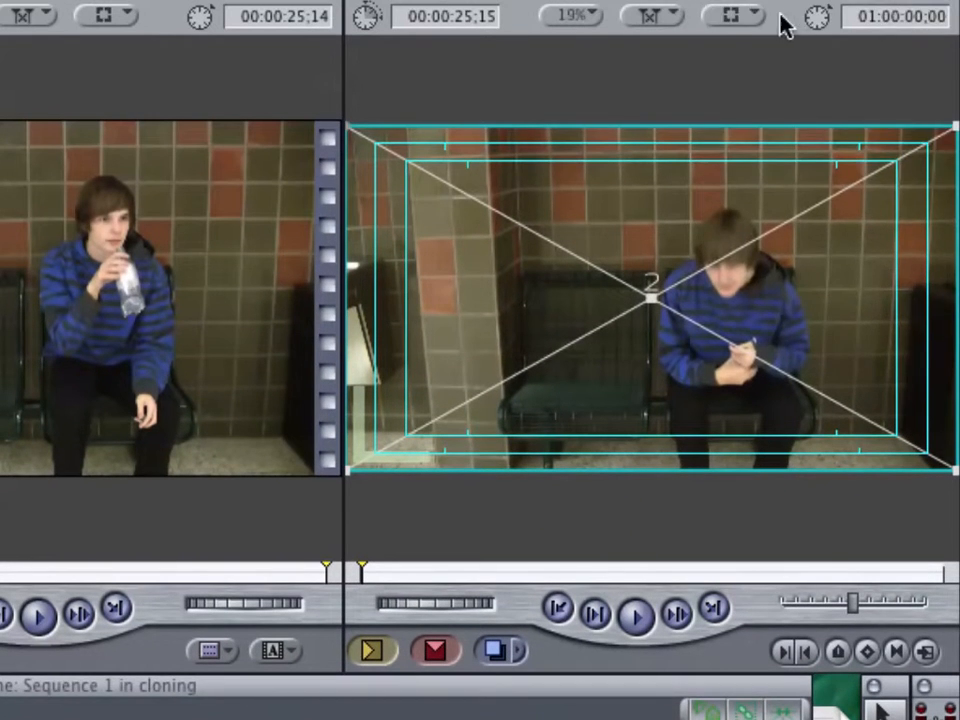
click(756, 22)
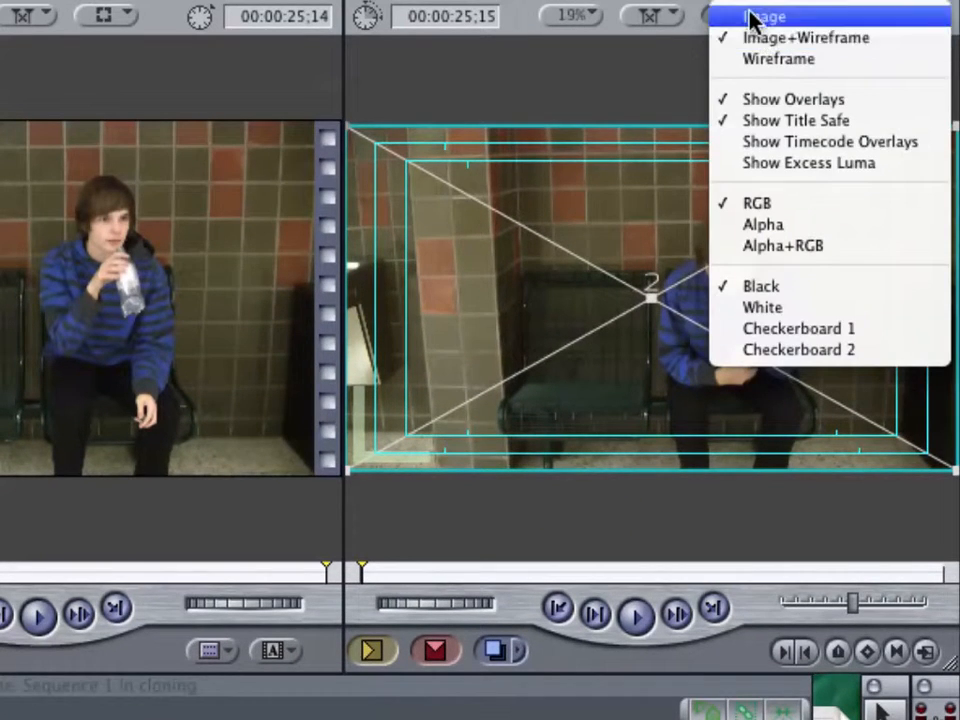
click(752, 18)
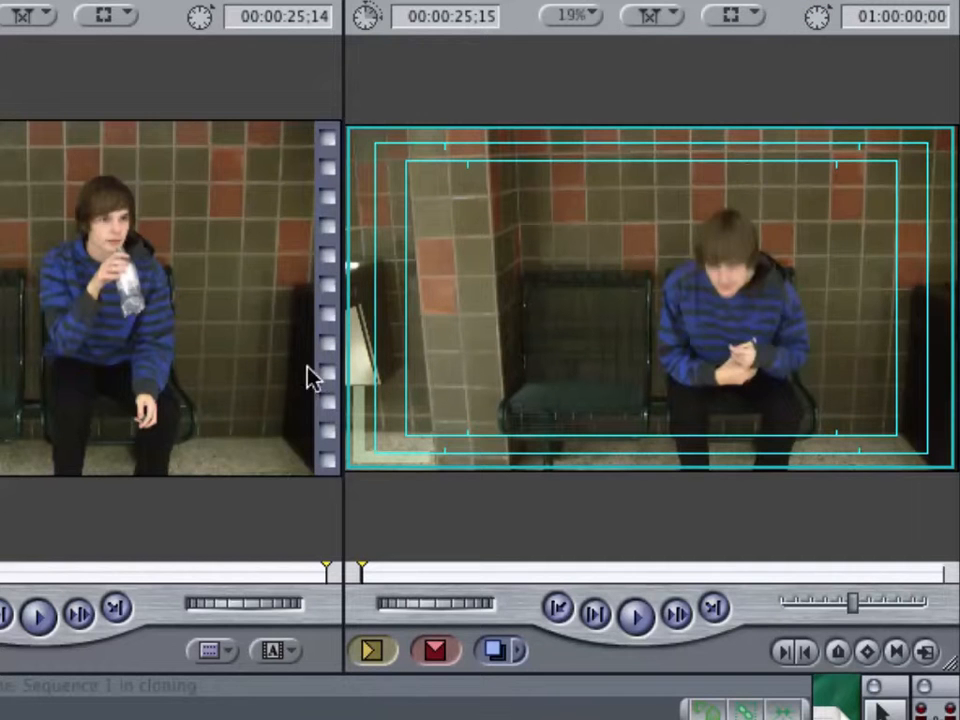
click(741, 16)
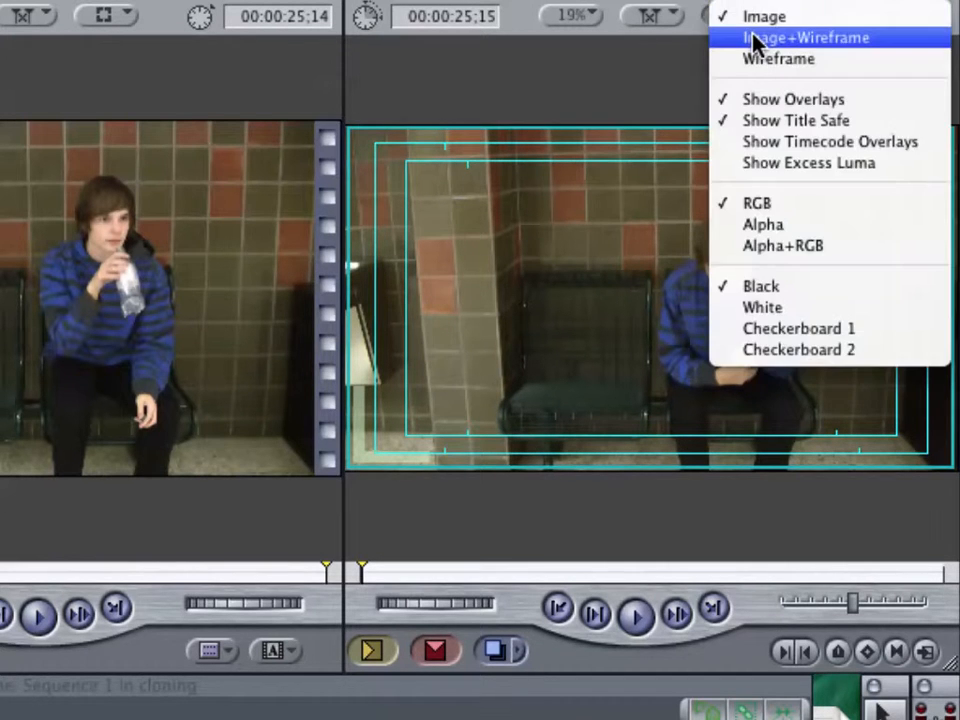
click(752, 32)
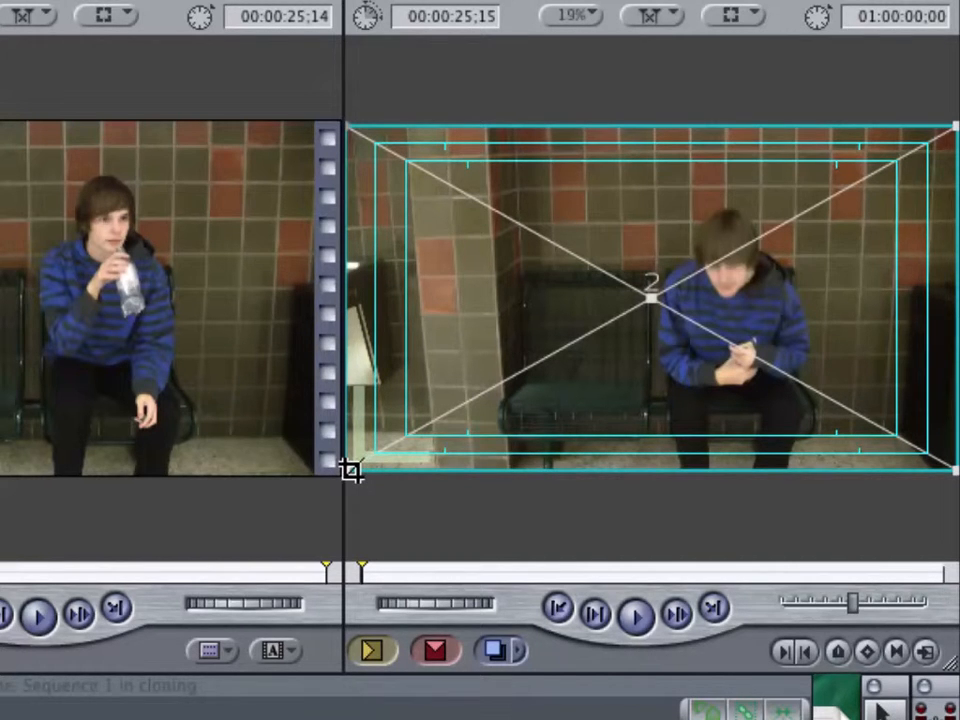
drag(355, 473, 655, 502)
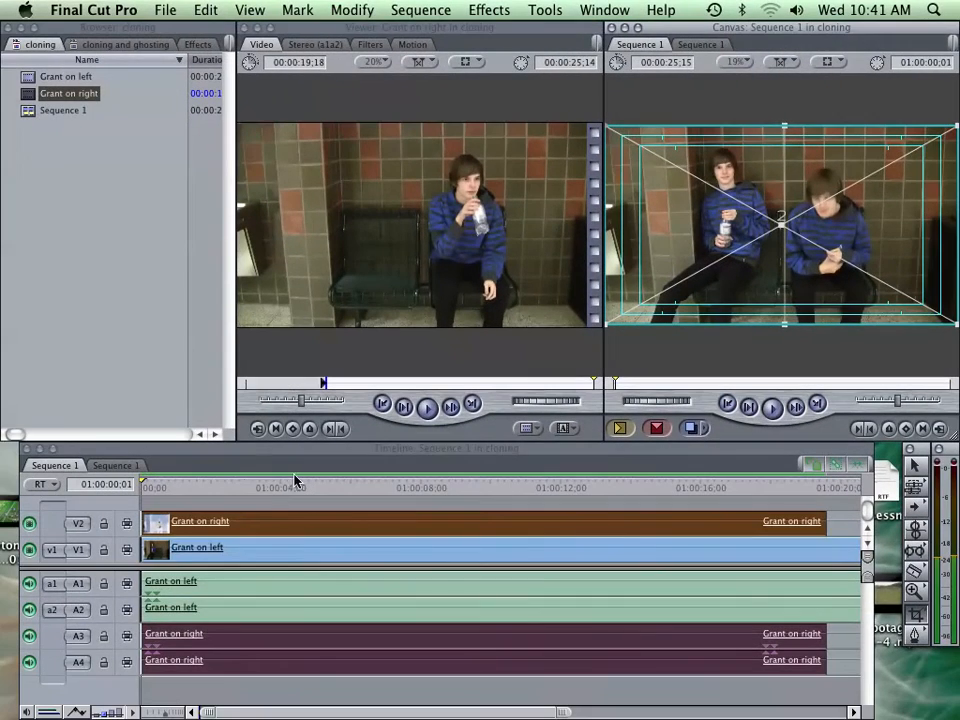
Step: Inspect each layer at the sequence start by hiding and restoring track V2's visibility and track V1's
click(241, 558)
click(211, 490)
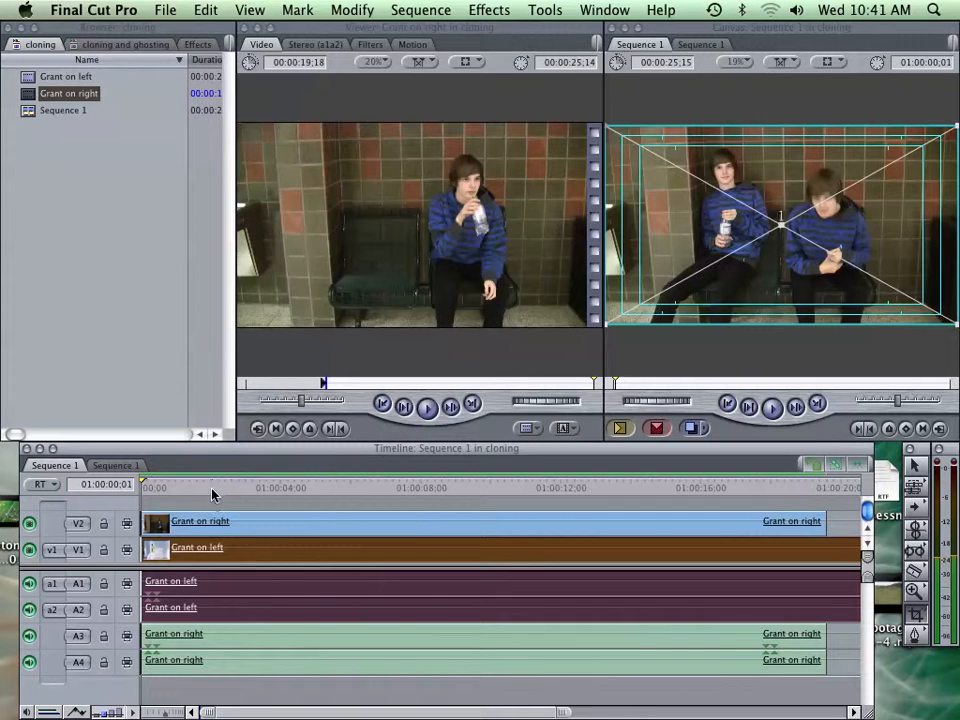
key(Home)
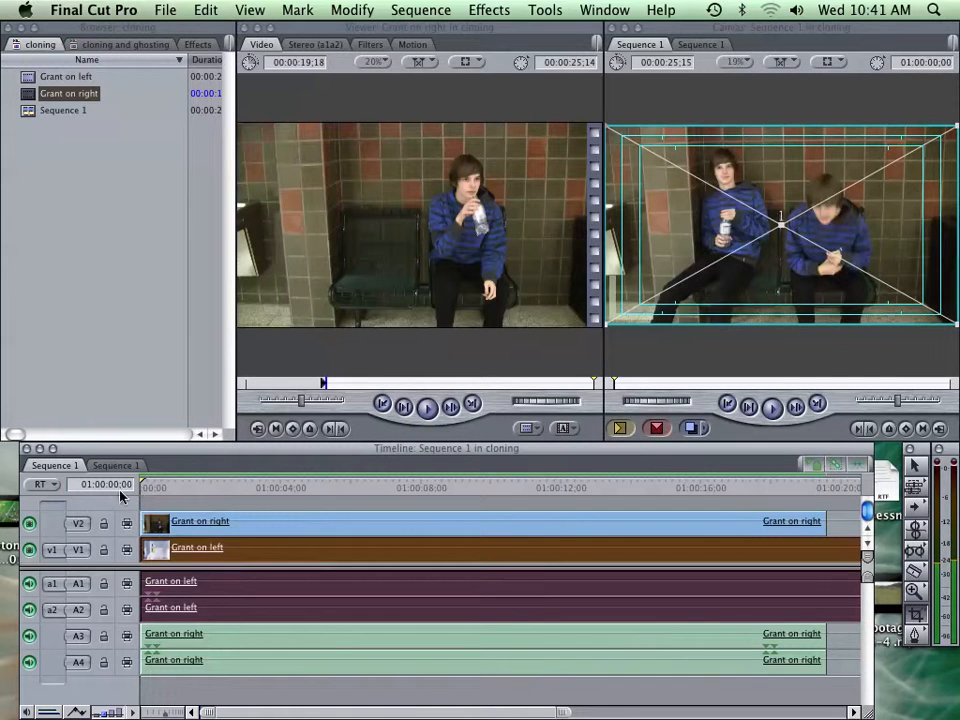
click(30, 523)
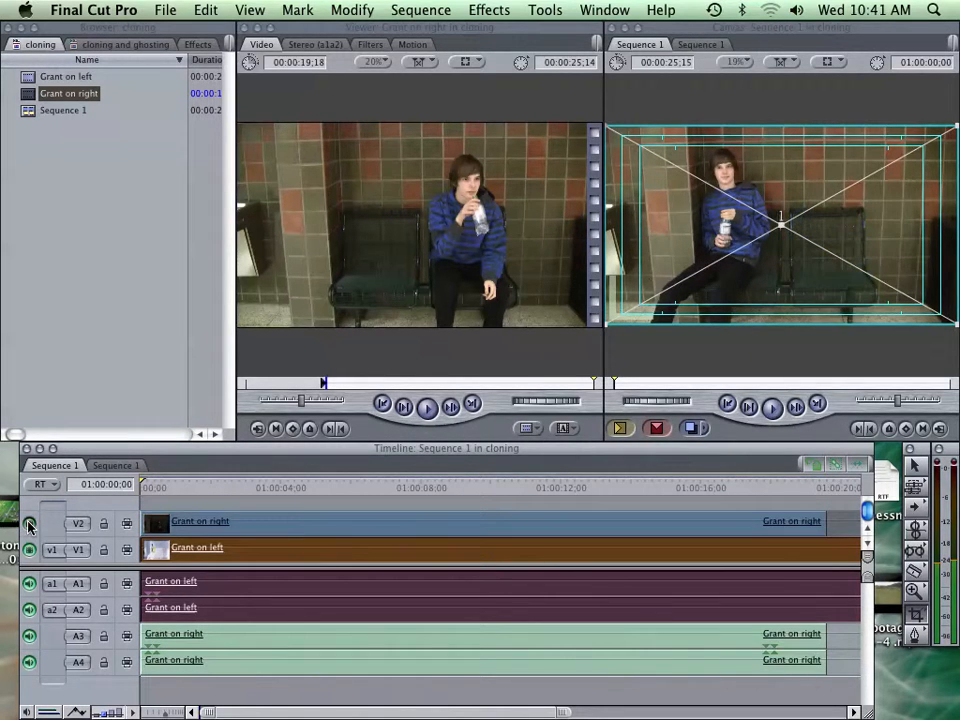
click(30, 524)
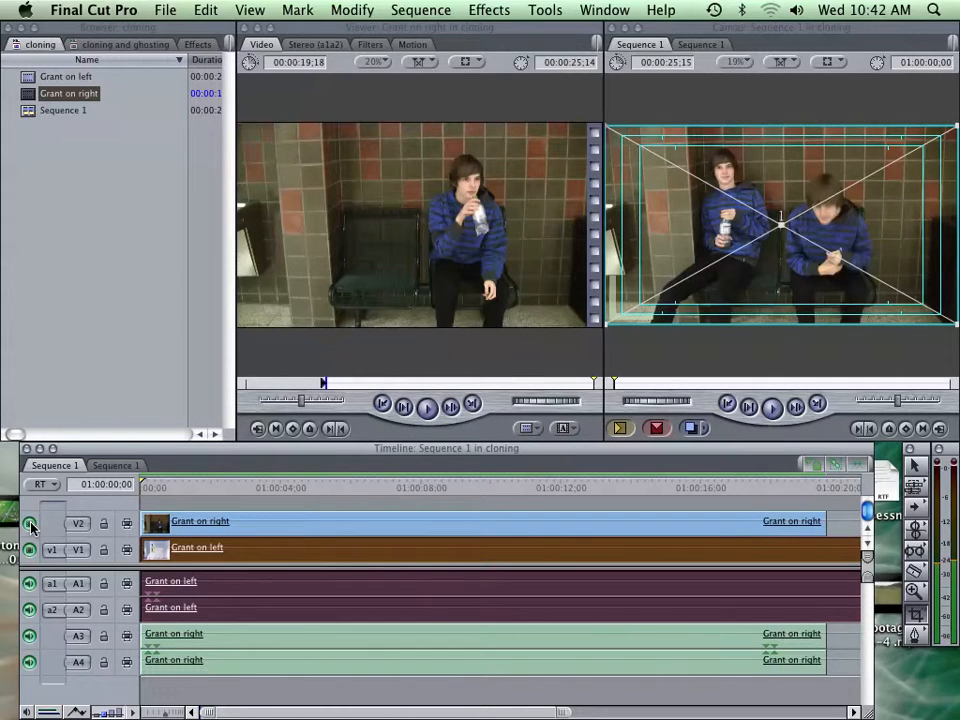
click(30, 524)
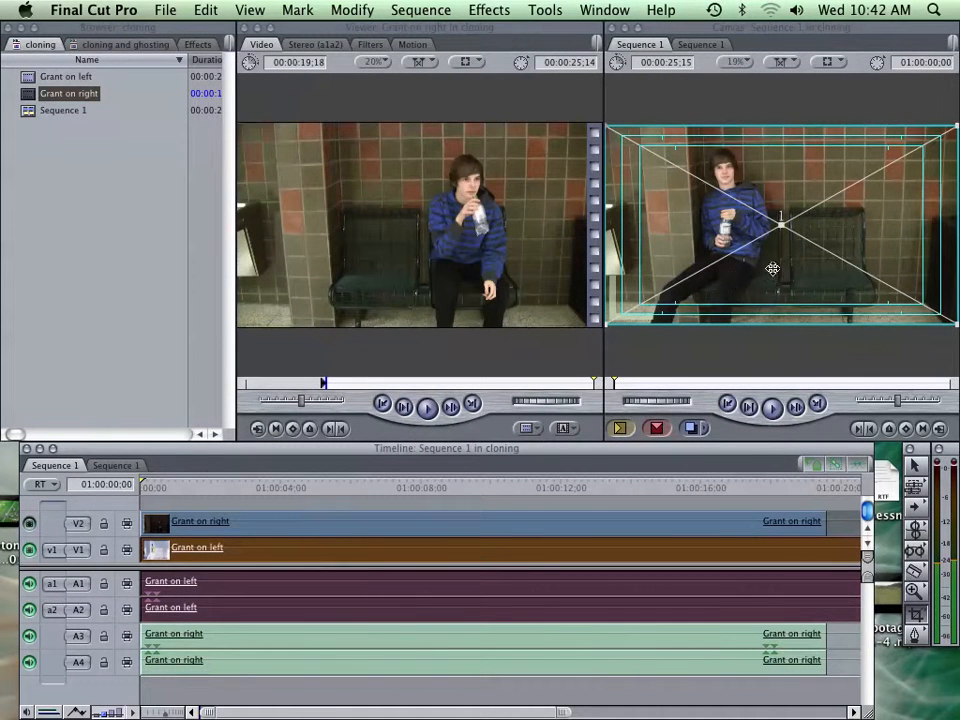
click(30, 523)
click(29, 551)
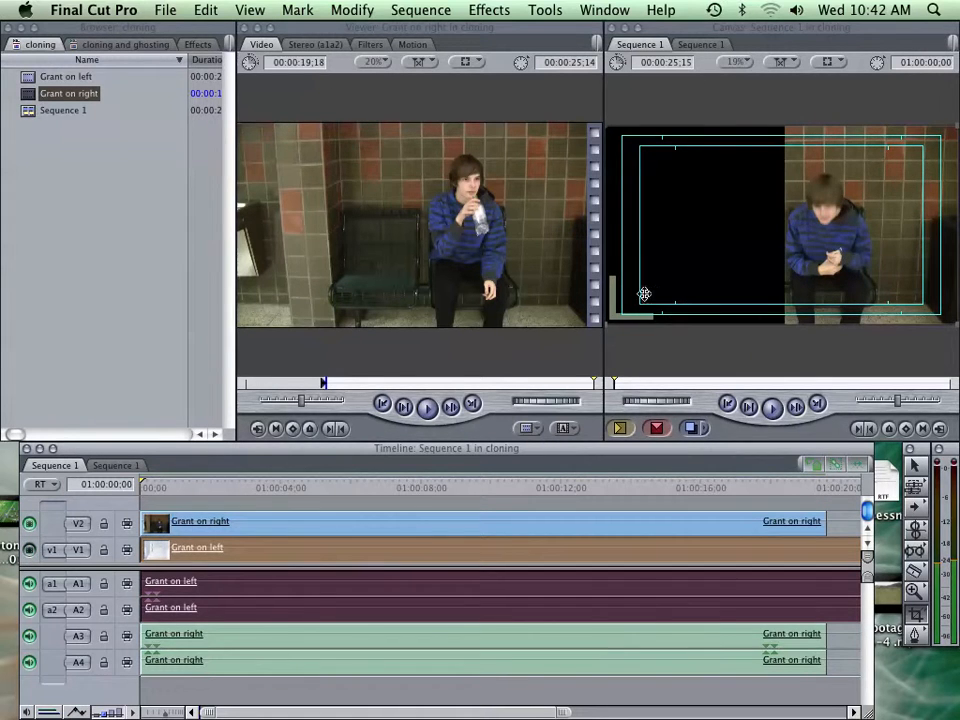
click(29, 550)
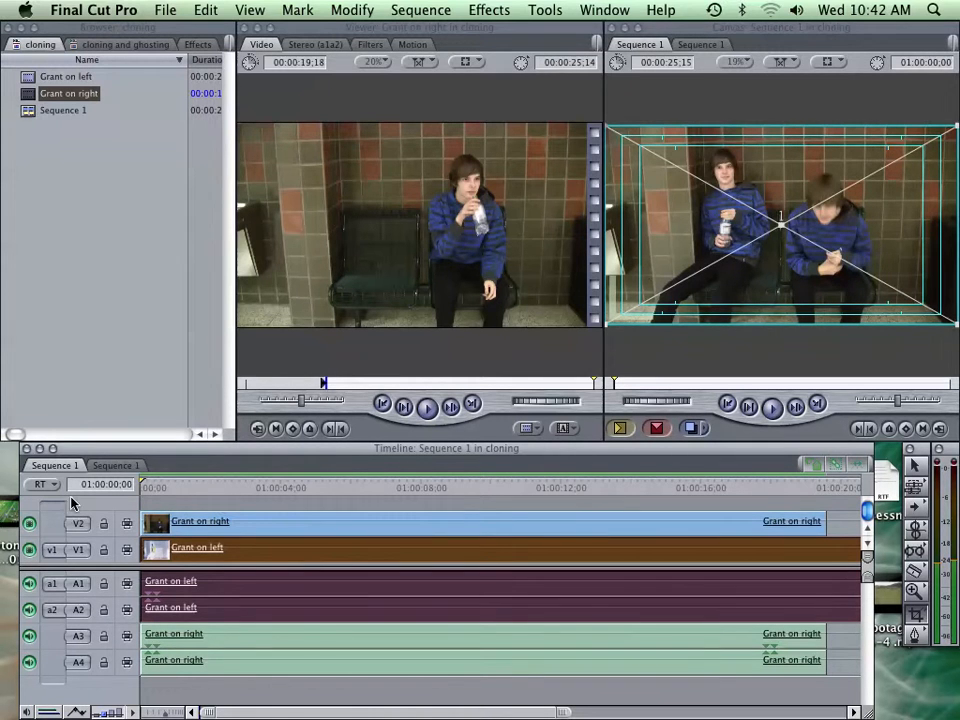
Step: Play Sequence 1 to check the combined shot and return the playhead to about one second
key(space)
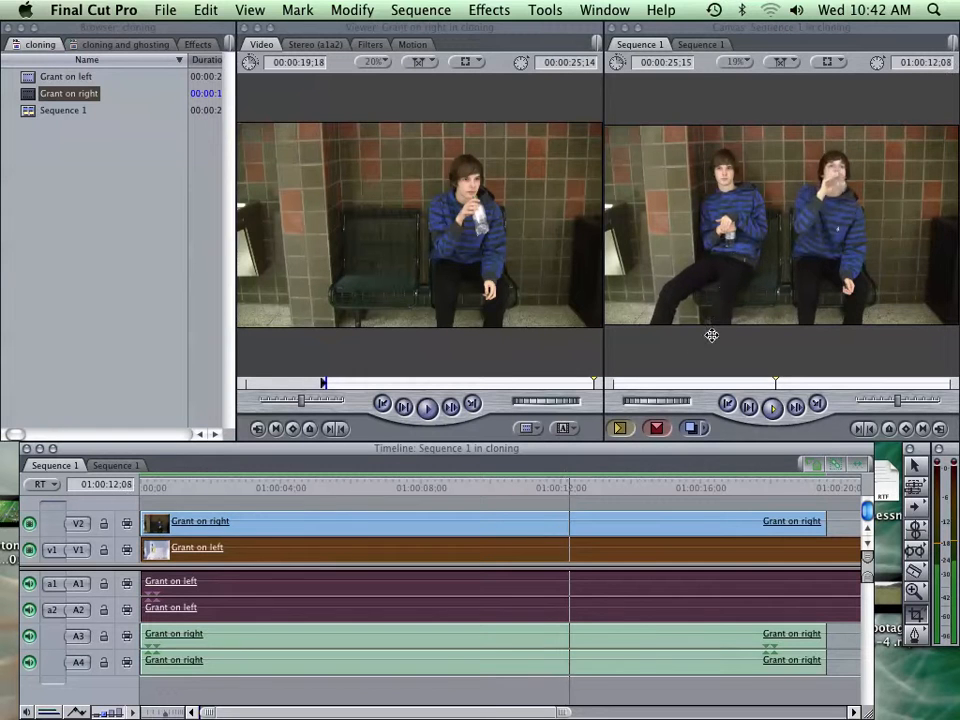
key(space)
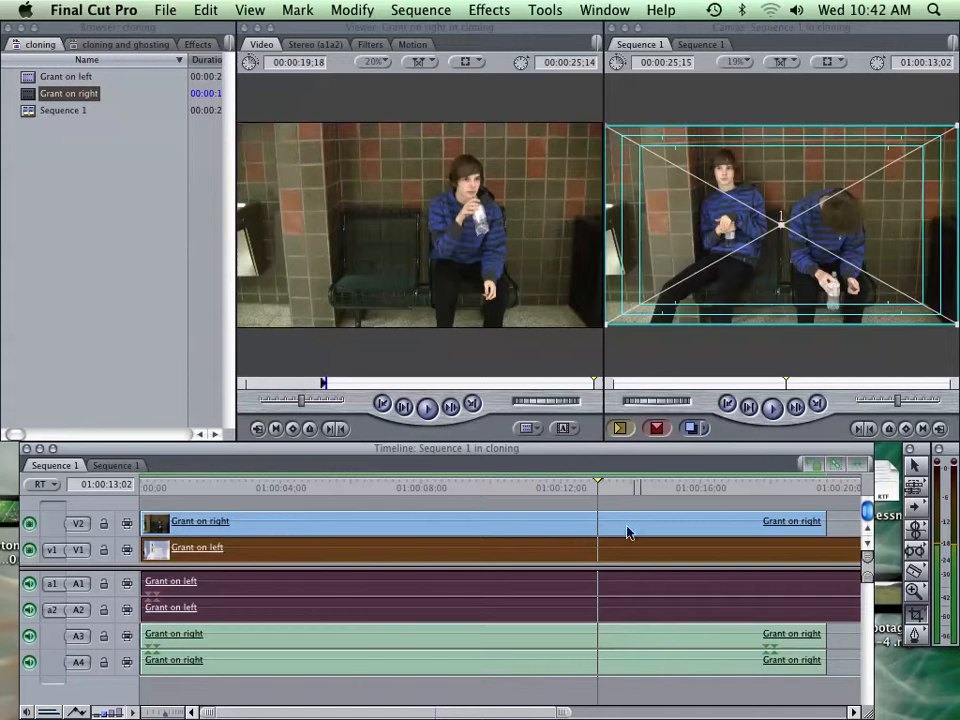
drag(583, 492, 174, 506)
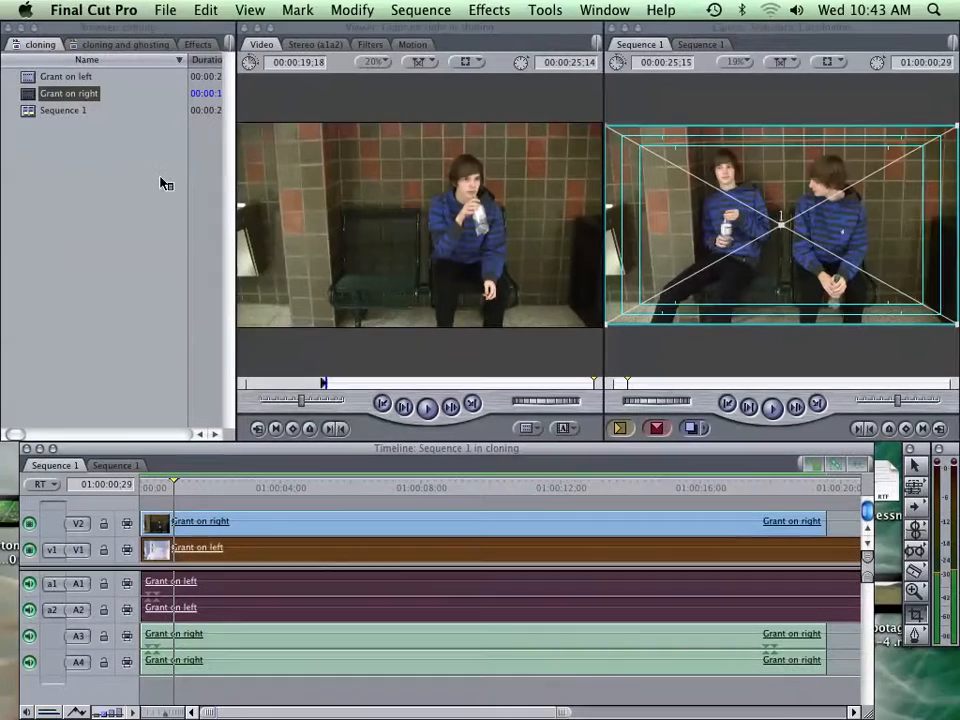
Step: Import the file "vending maching cloning.mov" from the Documents folder into the cloning project
click(165, 10)
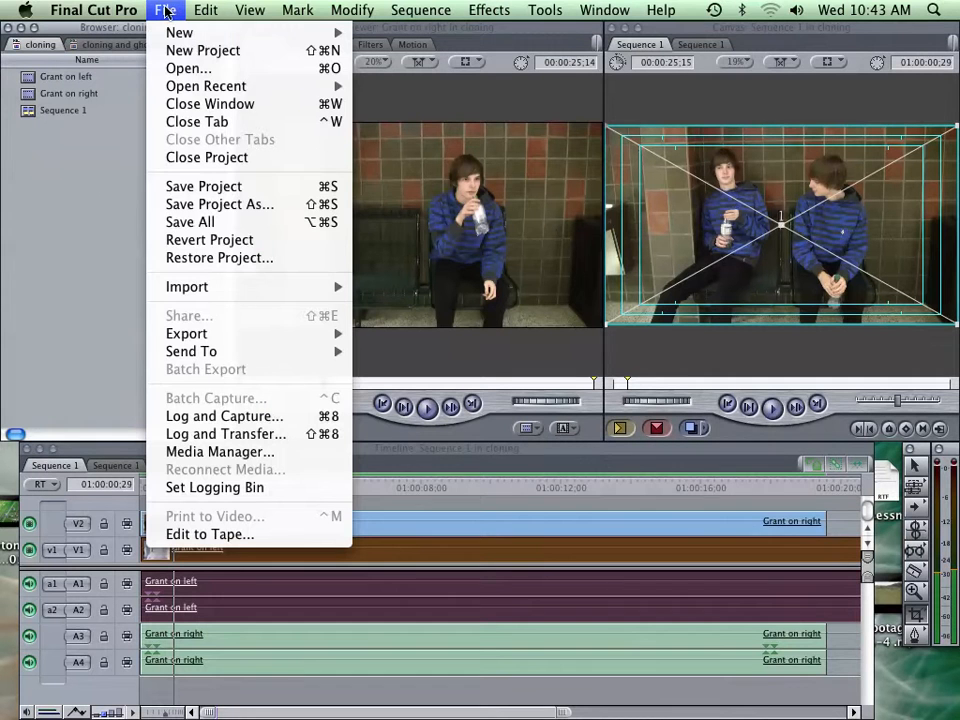
mouse_move(227, 291)
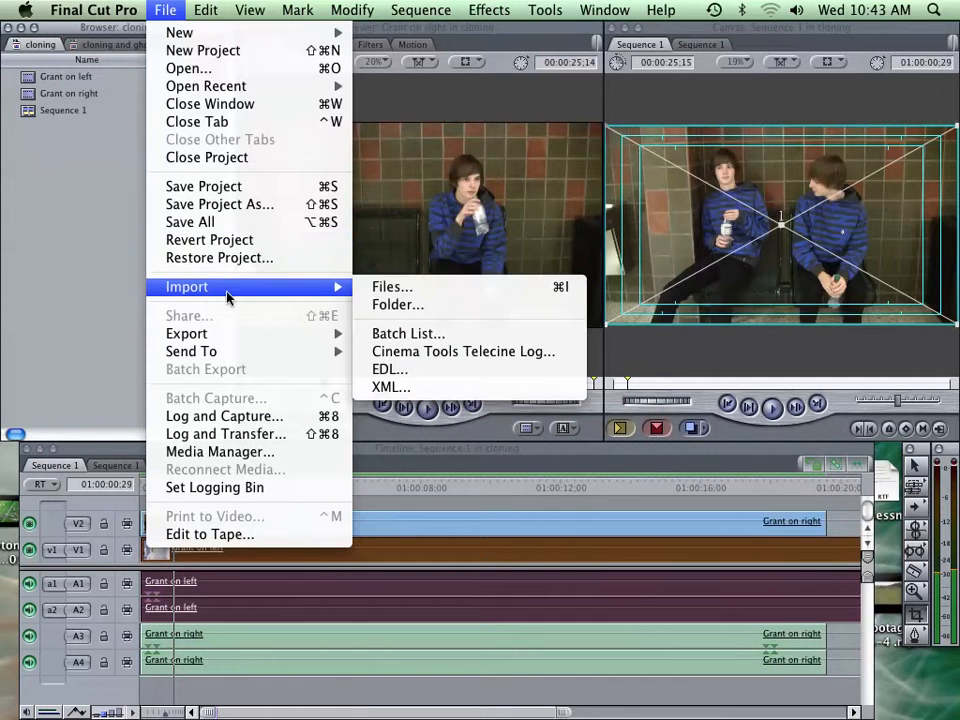
click(438, 292)
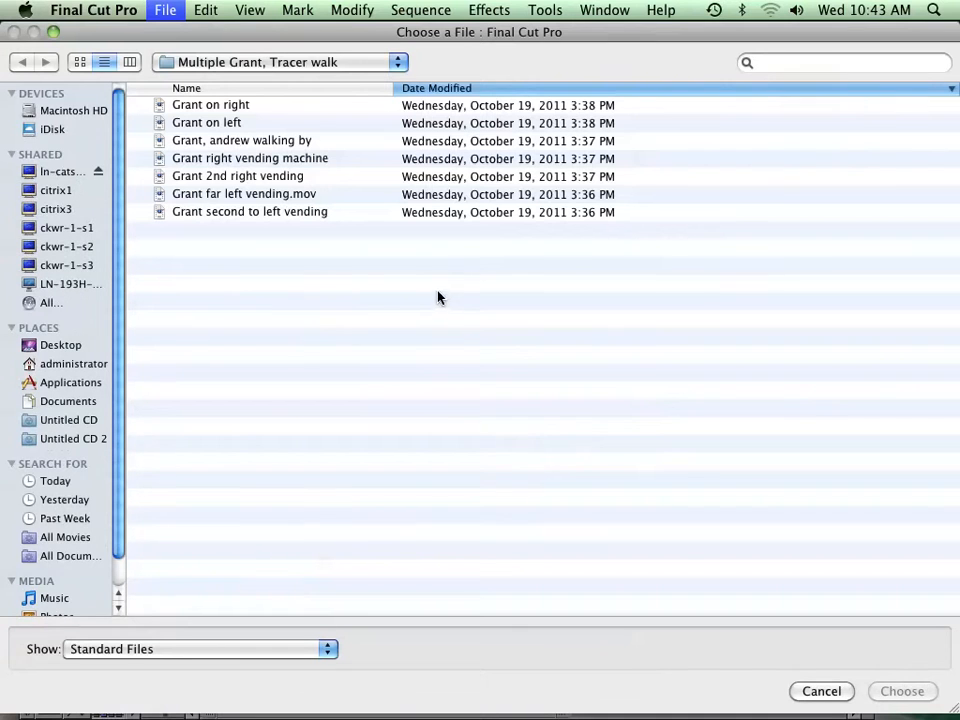
click(70, 401)
click(160, 106)
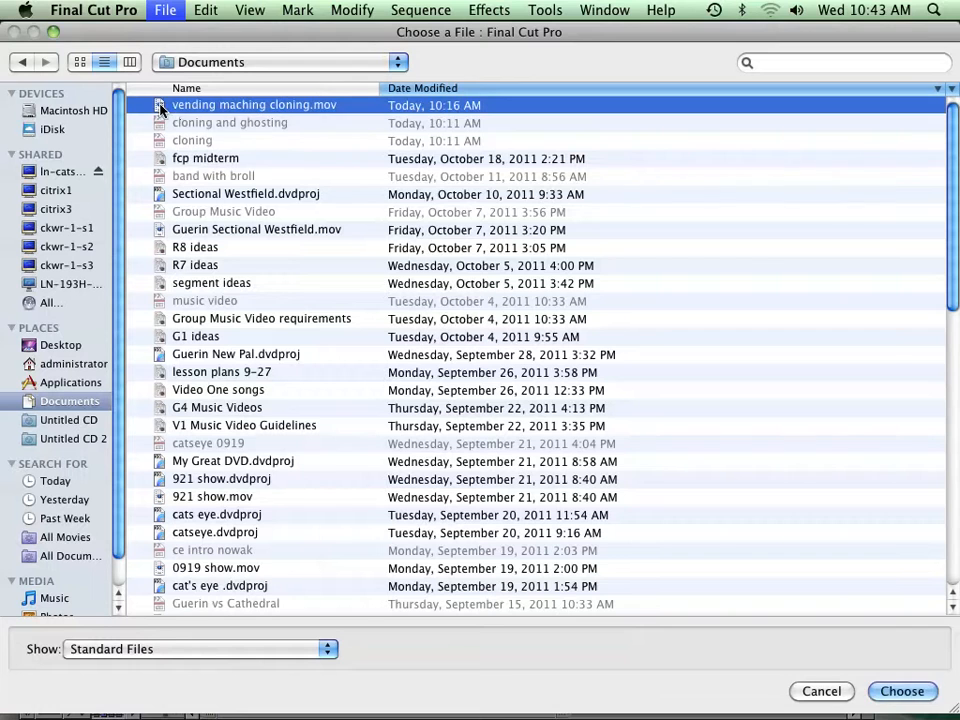
click(898, 691)
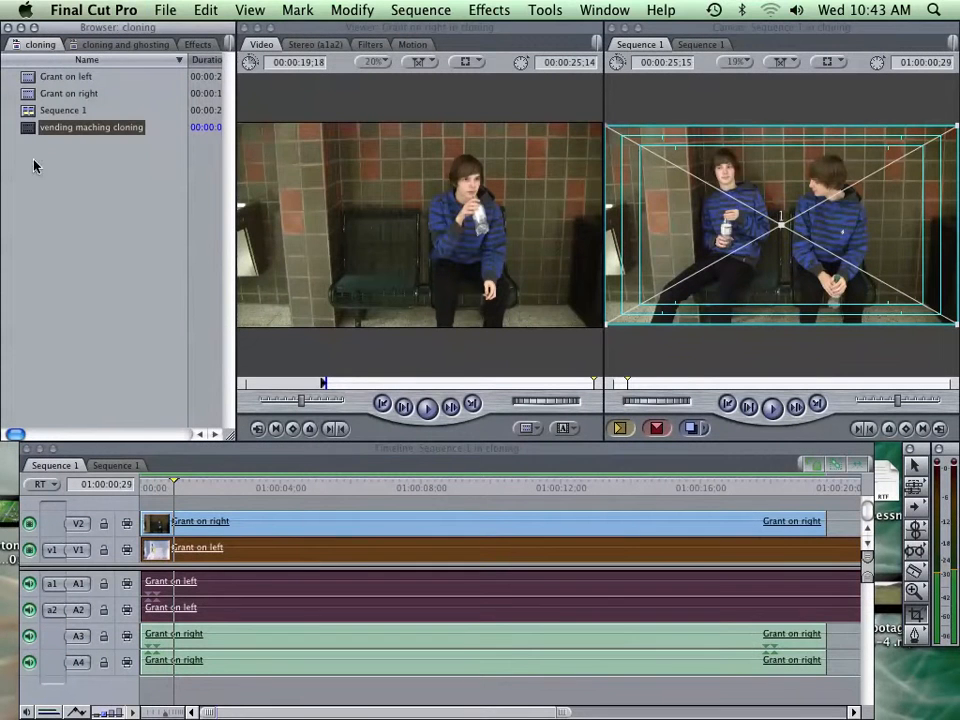
Step: Open the "vending maching cloning" clip in the Viewer and enlarge the Viewer window
double_click(25, 133)
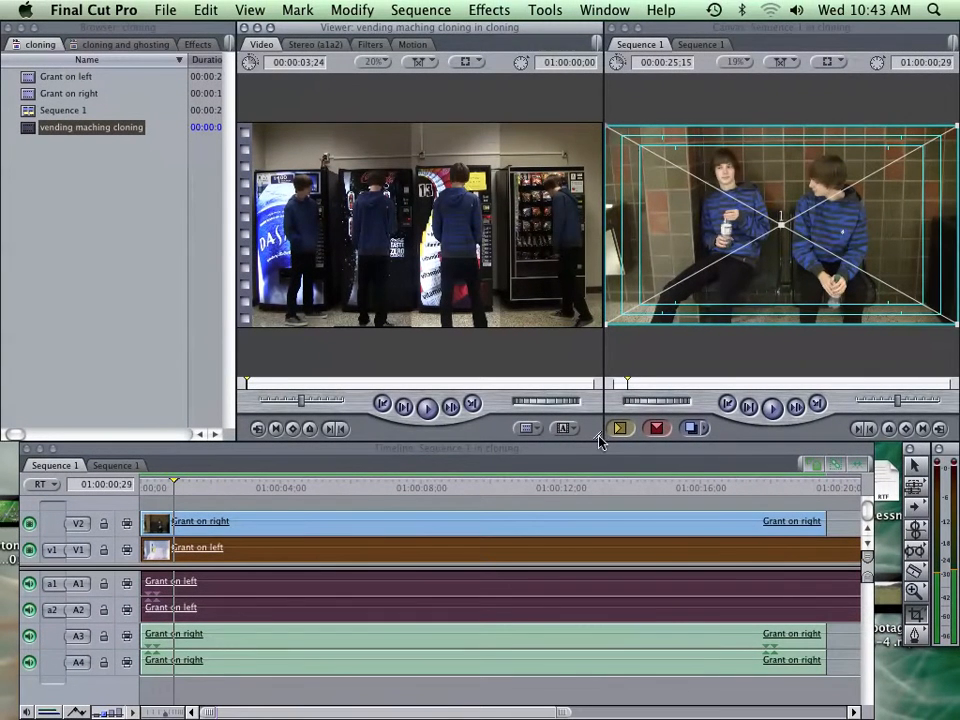
drag(606, 444, 742, 566)
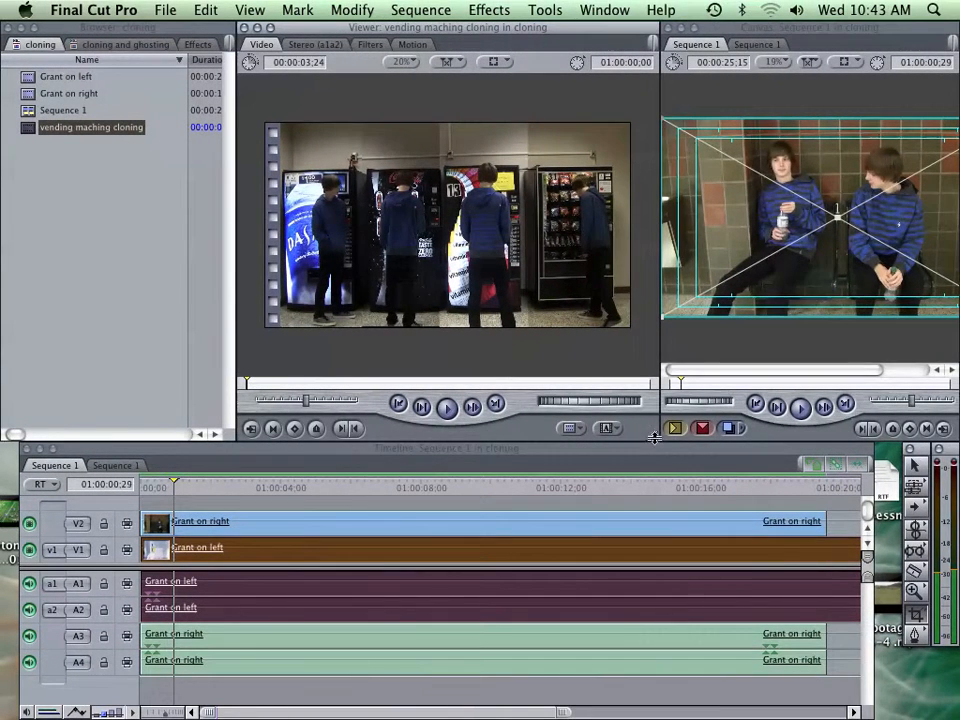
Step: Enlarge the Viewer window further over the Timeline and Canvas, and fit the vending machine clip's image to the window
drag(656, 438, 858, 634)
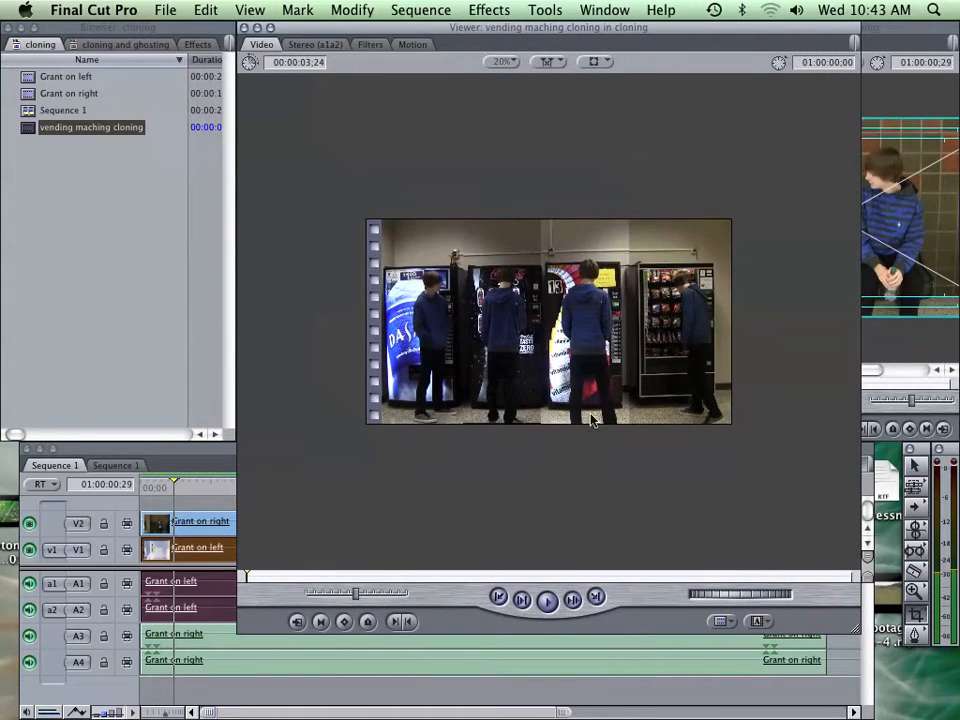
click(503, 61)
click(514, 76)
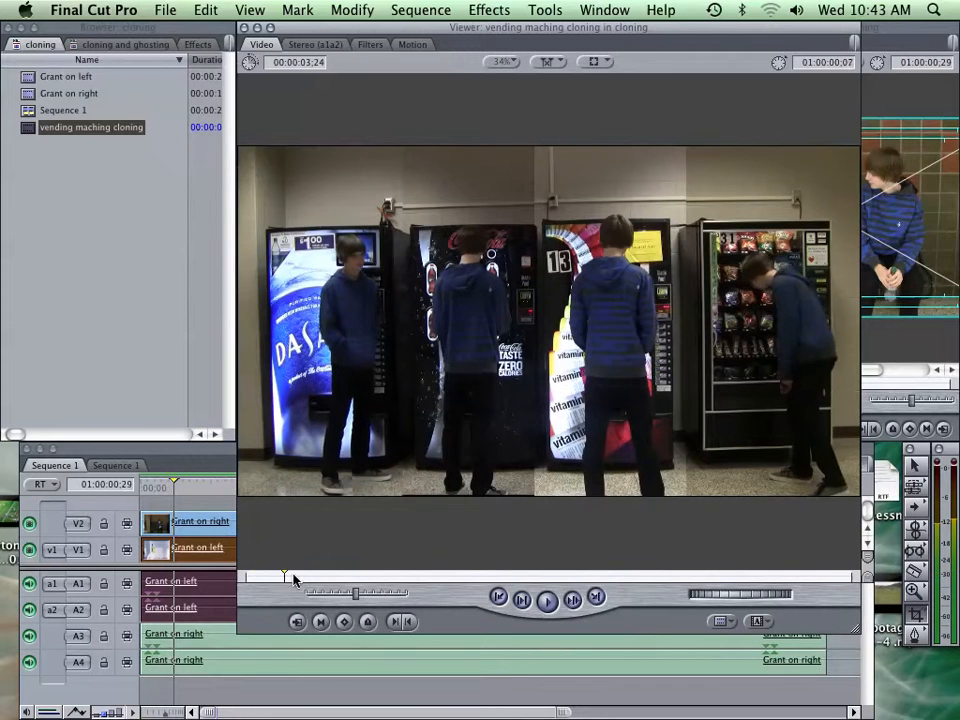
Step: Mute the computer's sound and play the vending machine clip in the Viewer from start to end
key(XF86AudioMute)
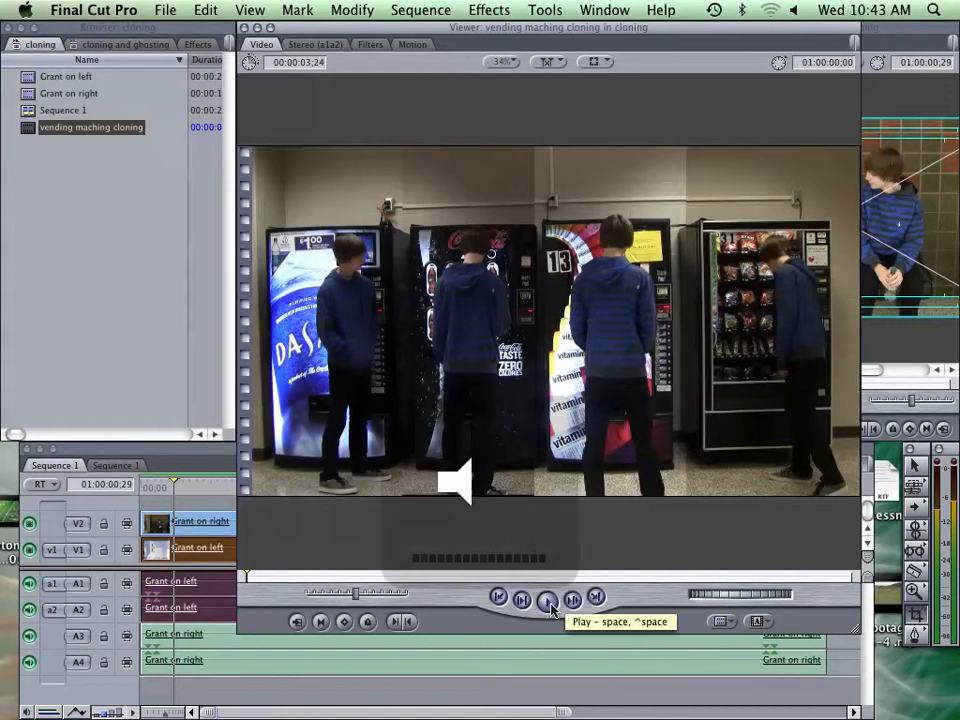
click(549, 603)
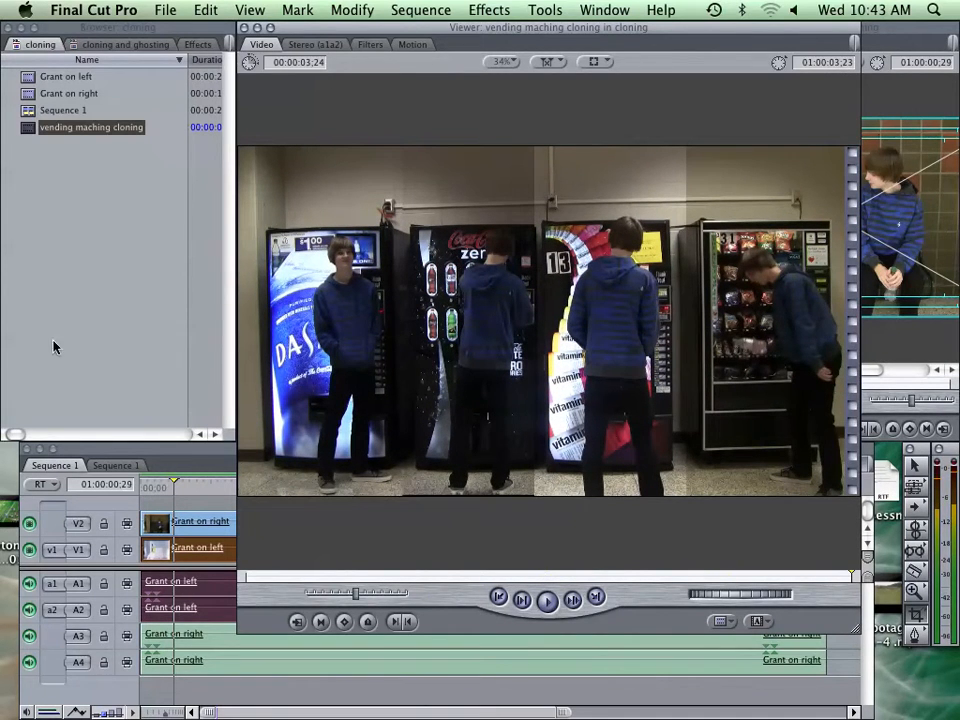
click(66, 291)
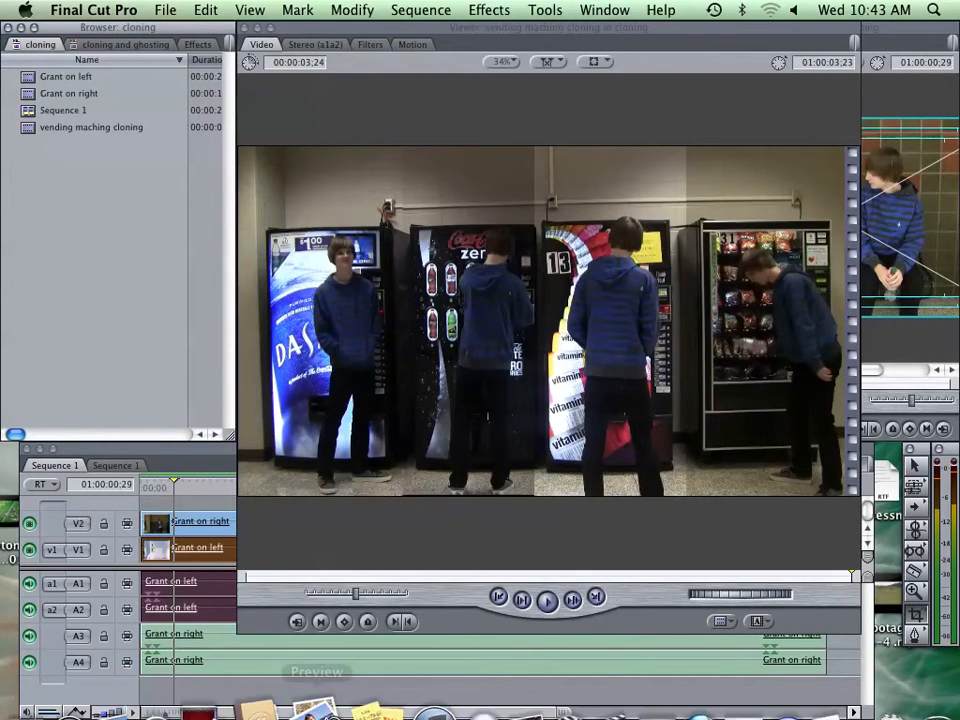
click(447, 632)
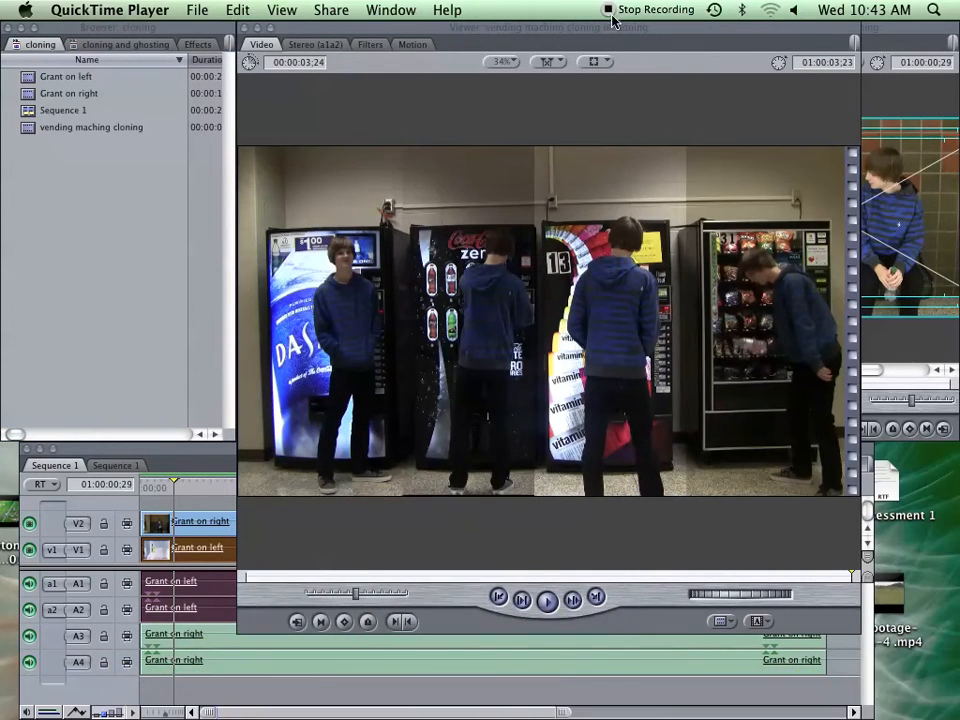